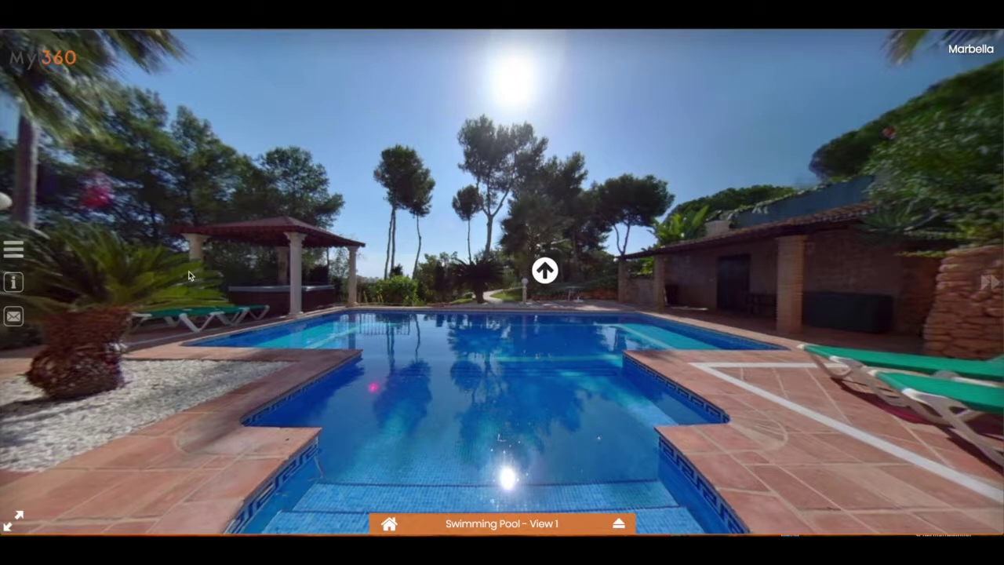
Step: View the published tour's quick access list and choose the Home entry
click(15, 251)
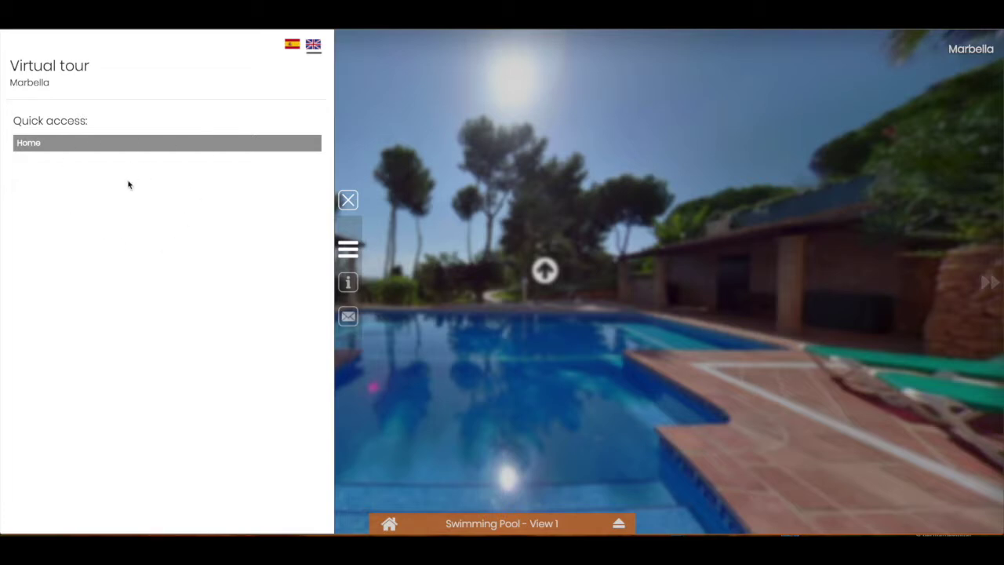
click(21, 144)
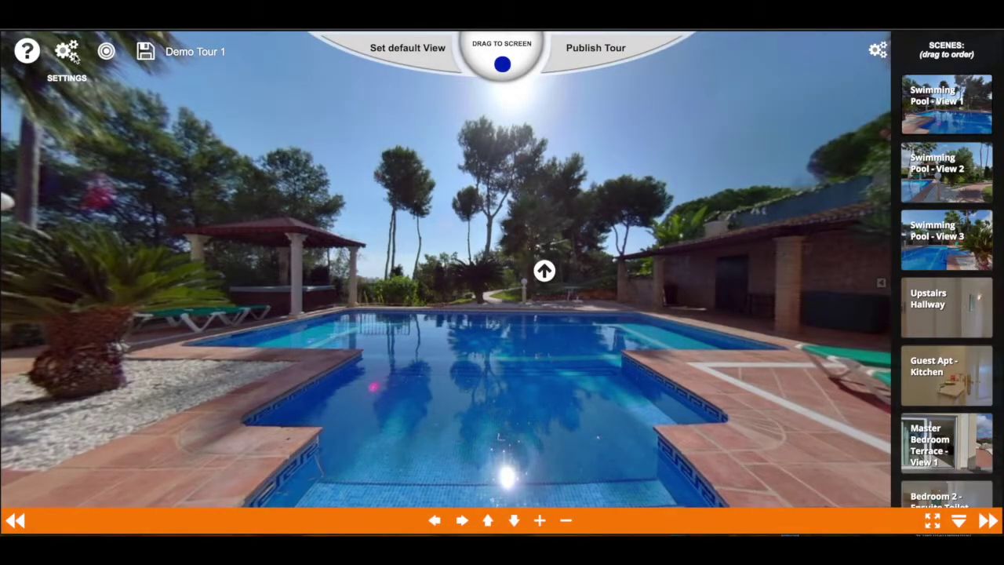
Step: In the tour settings' custom menu, add the scenes Swimming Pool - View 1 and Swimming Pool - View 2
click(69, 52)
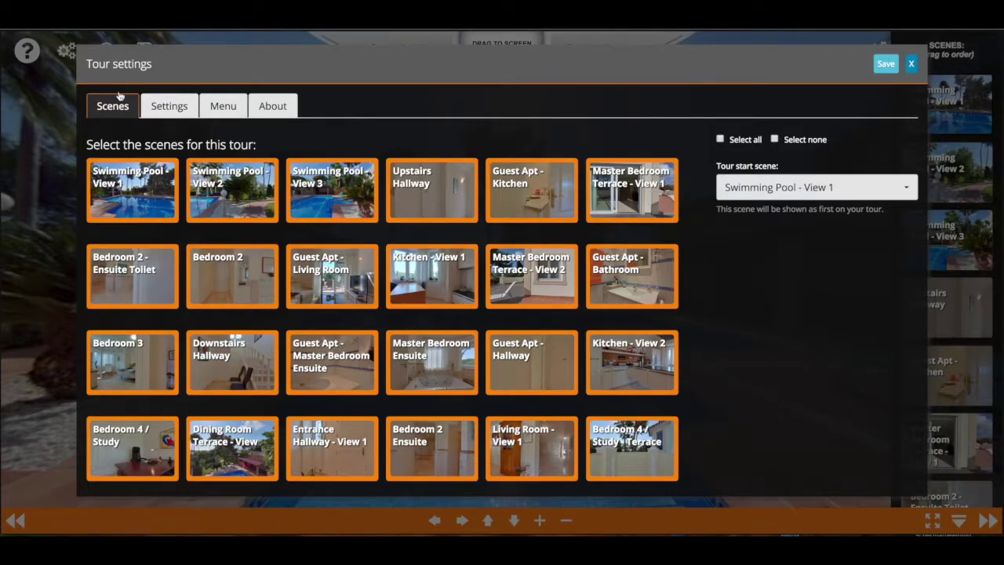
click(224, 107)
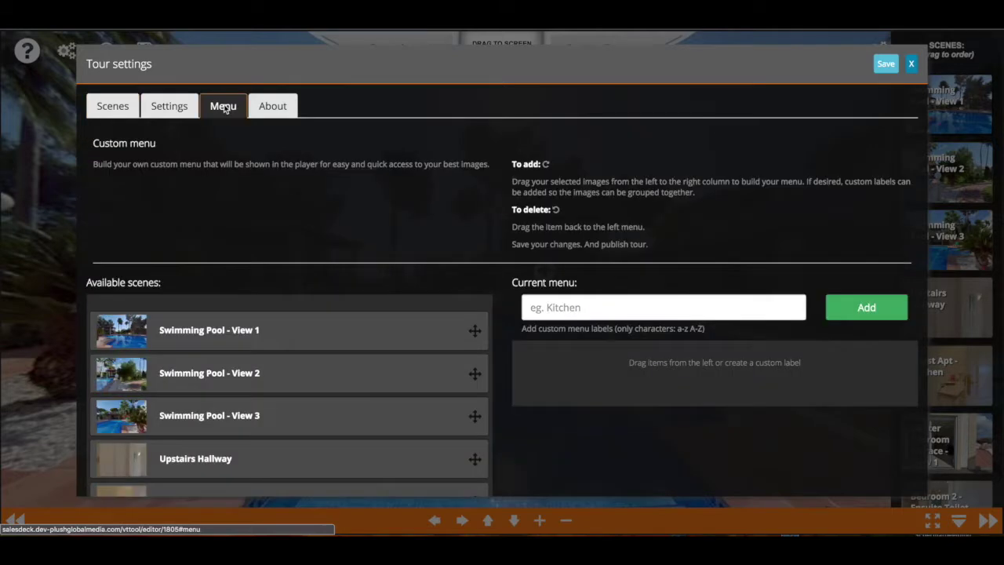
scroll(480, 326, down, 3)
scroll(480, 326, down, 2)
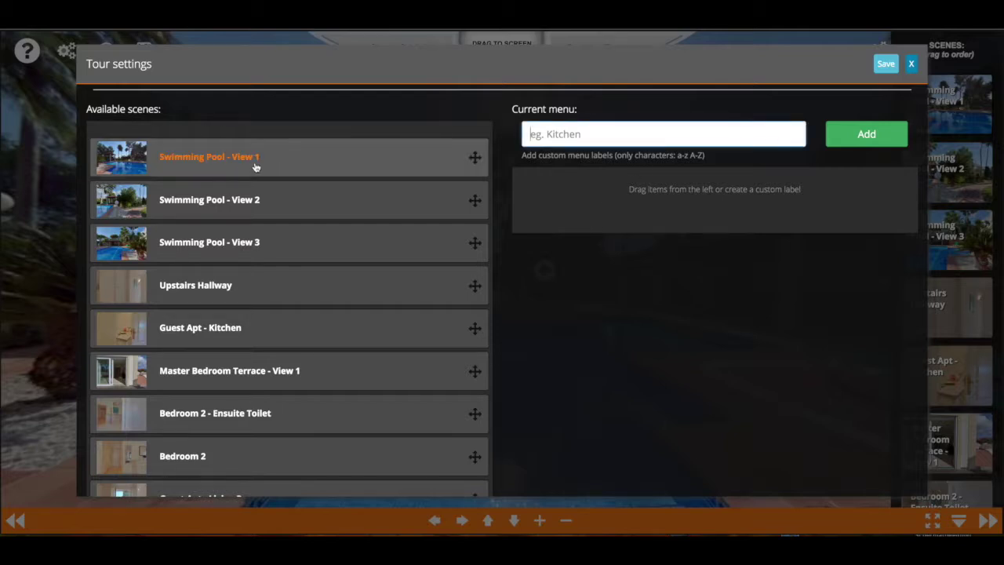
drag(243, 162, 640, 191)
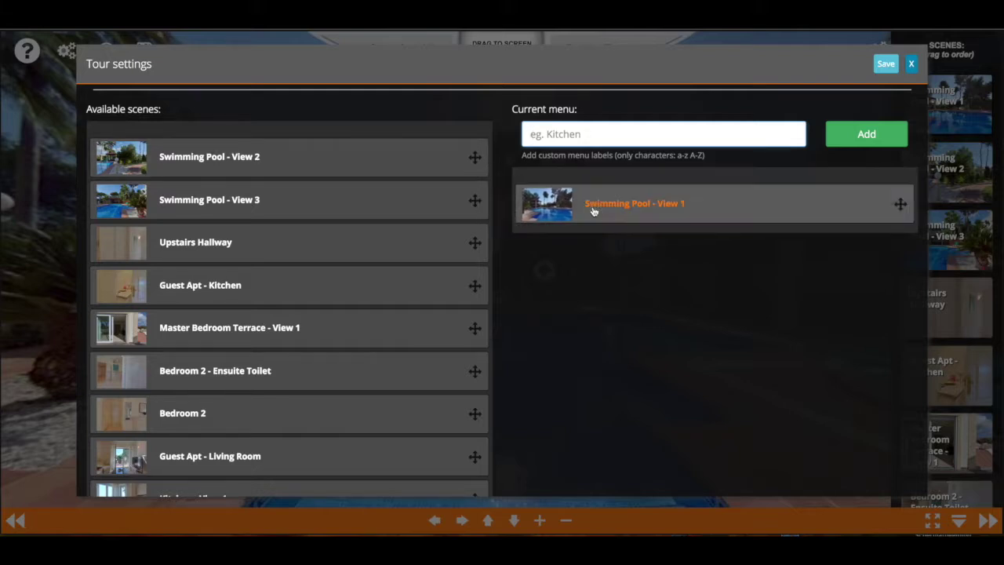
drag(298, 162, 645, 264)
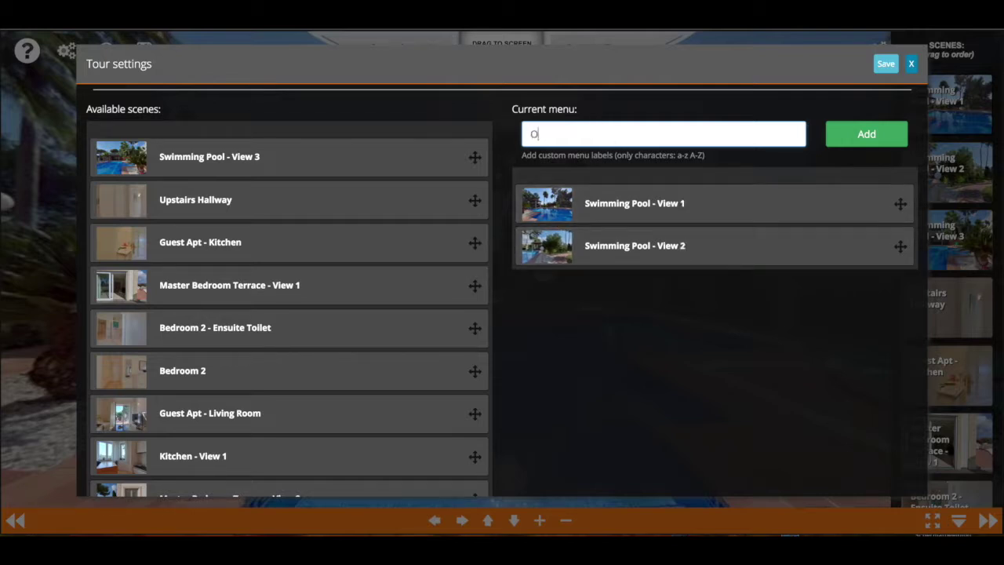
Step: Add an Outside label to the menu and nest Swimming Pool - View 1, View 2 and View 3 under it
click(841, 136)
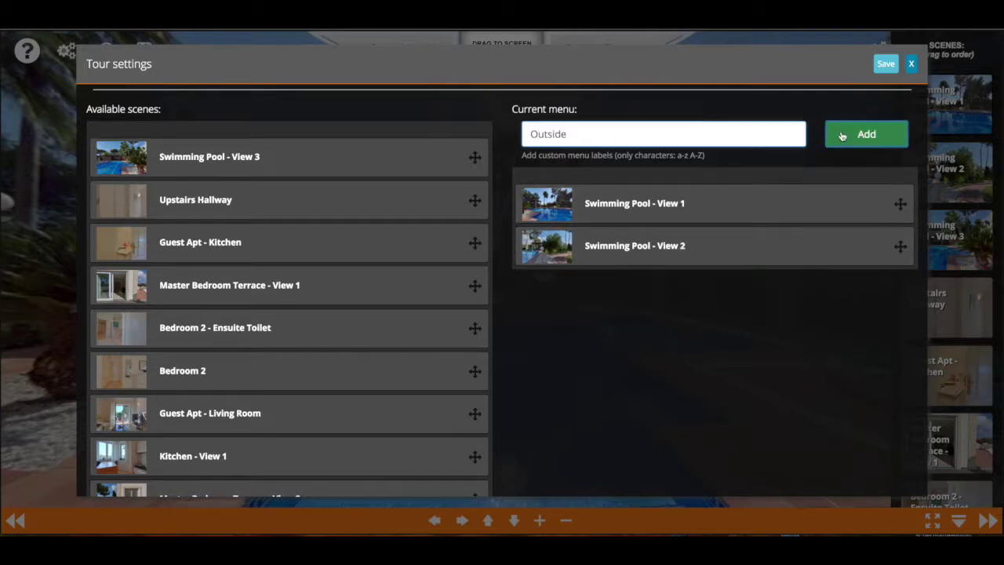
drag(601, 249, 650, 242)
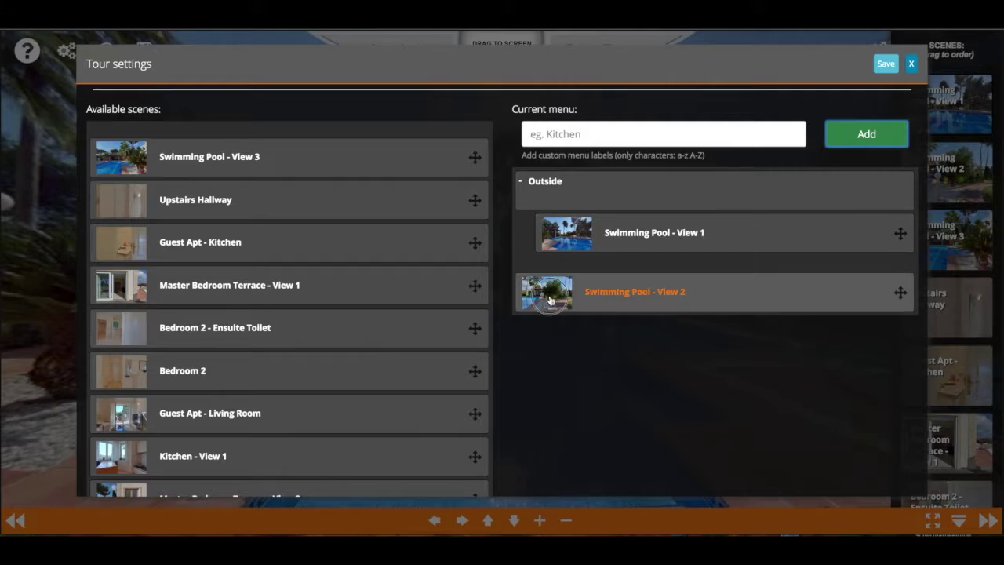
drag(551, 300, 584, 275)
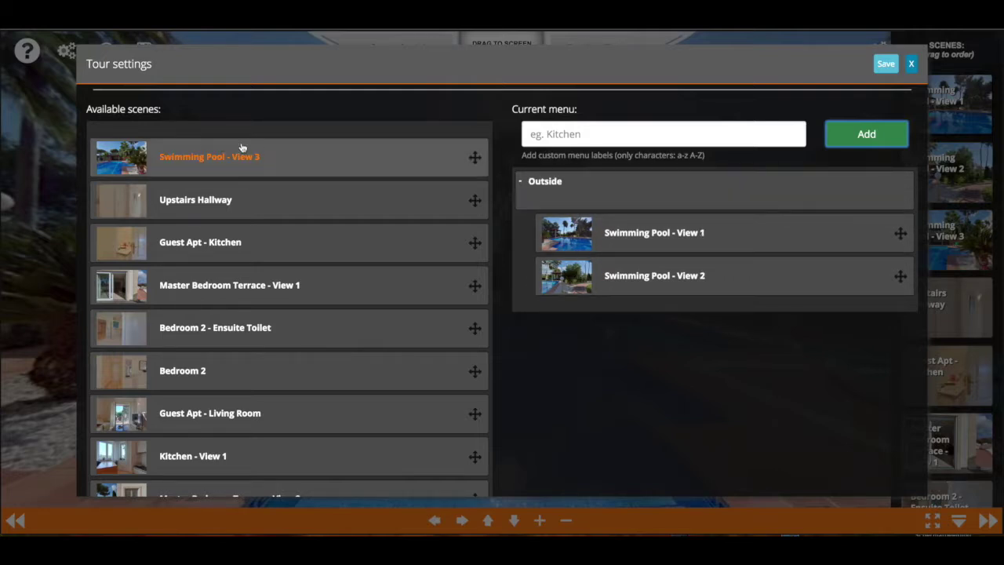
drag(196, 165, 629, 327)
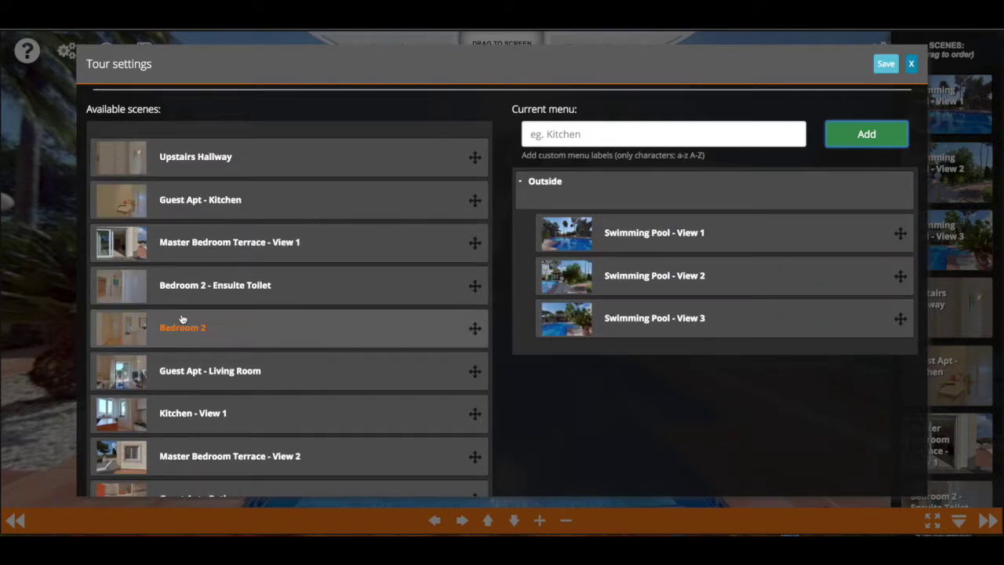
Step: Add a Bedrooms label and nest Master Bedroom Terrace - View 1 and Bedroom 2 - Ensuite Toilet under it
click(616, 131)
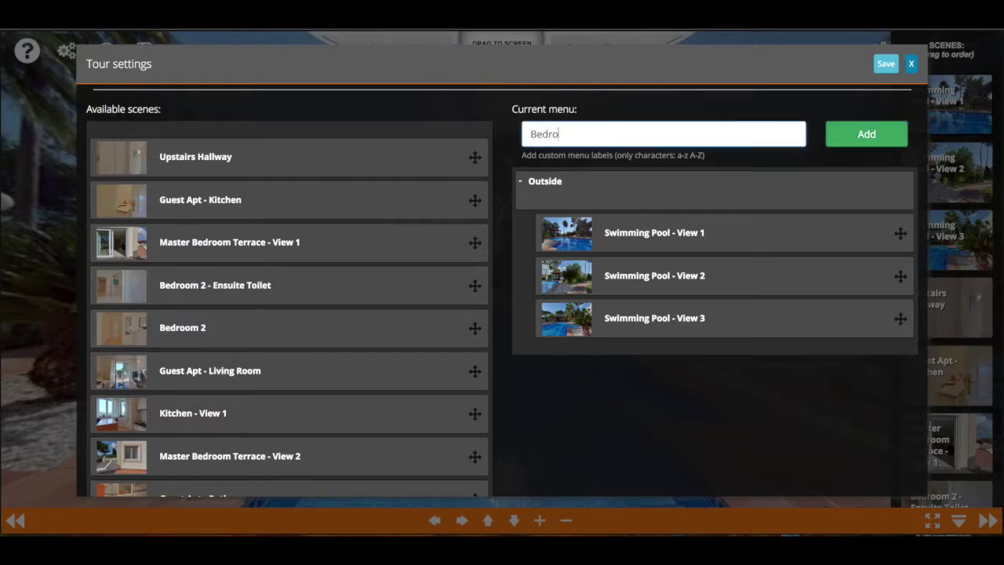
text(Bedrooms)
click(888, 133)
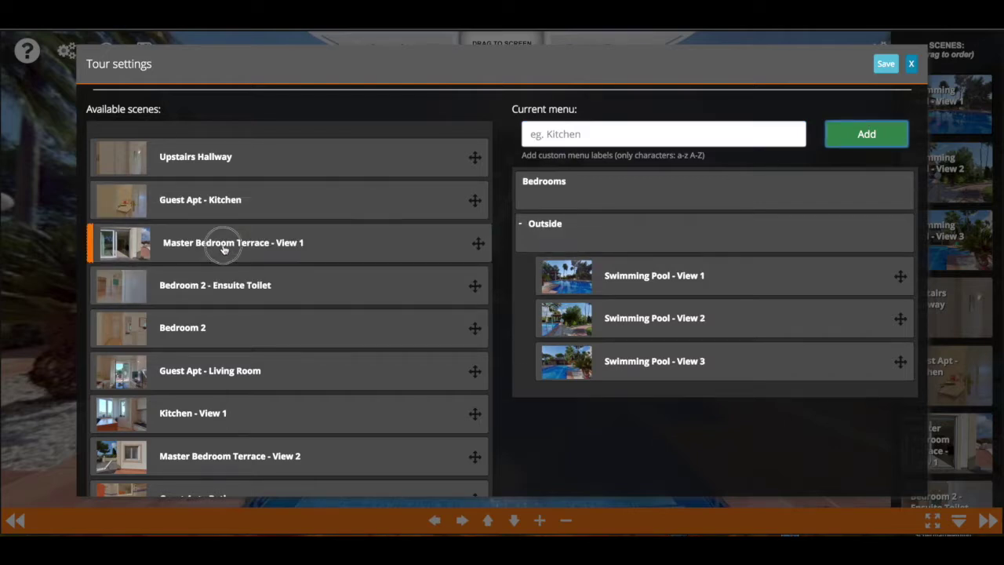
drag(224, 249, 660, 234)
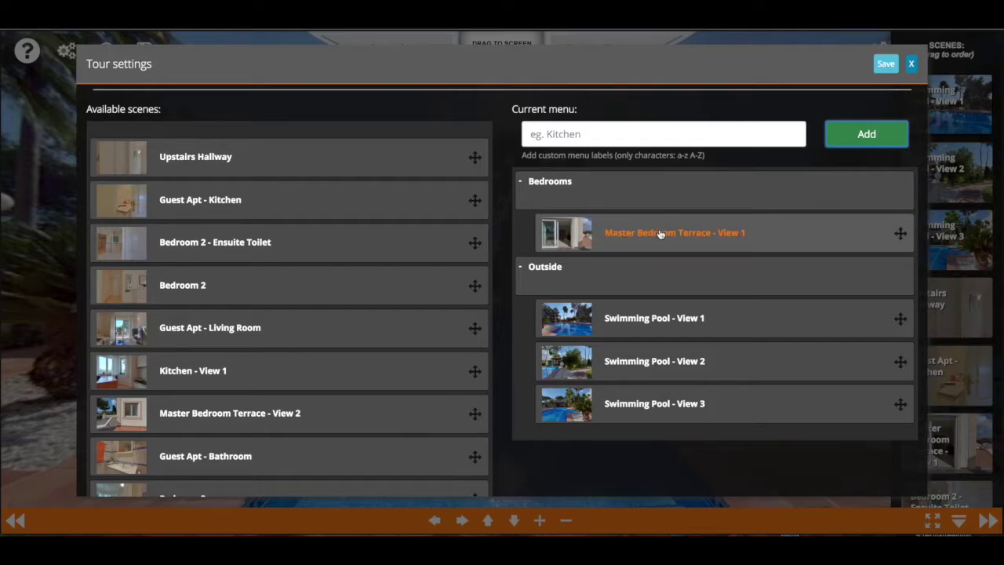
drag(231, 243, 648, 287)
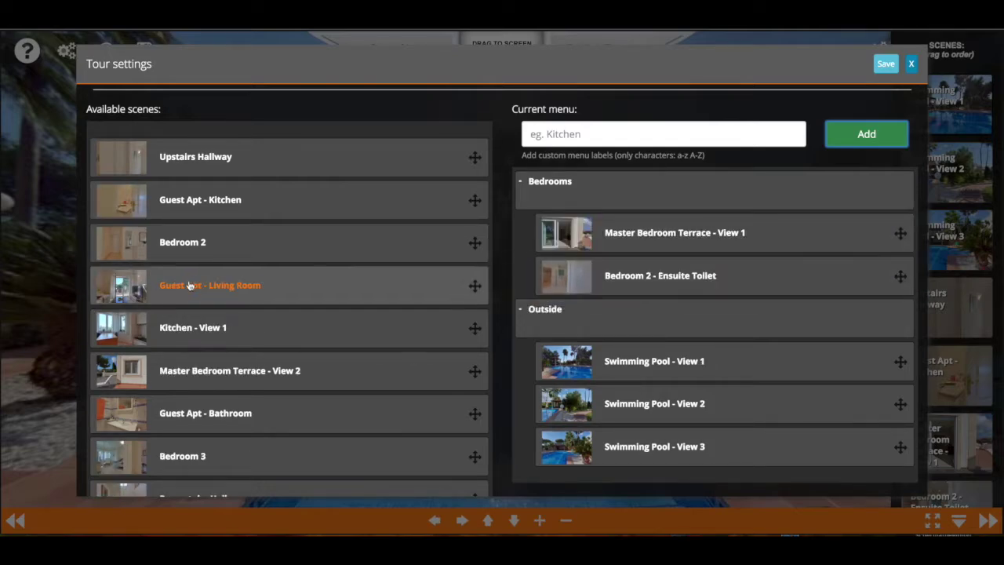
Step: Place Bedroom 2 above Bedroom 2 - Ensuite Toilet and Bedroom 3 at the end of the Bedrooms group
drag(199, 240, 667, 274)
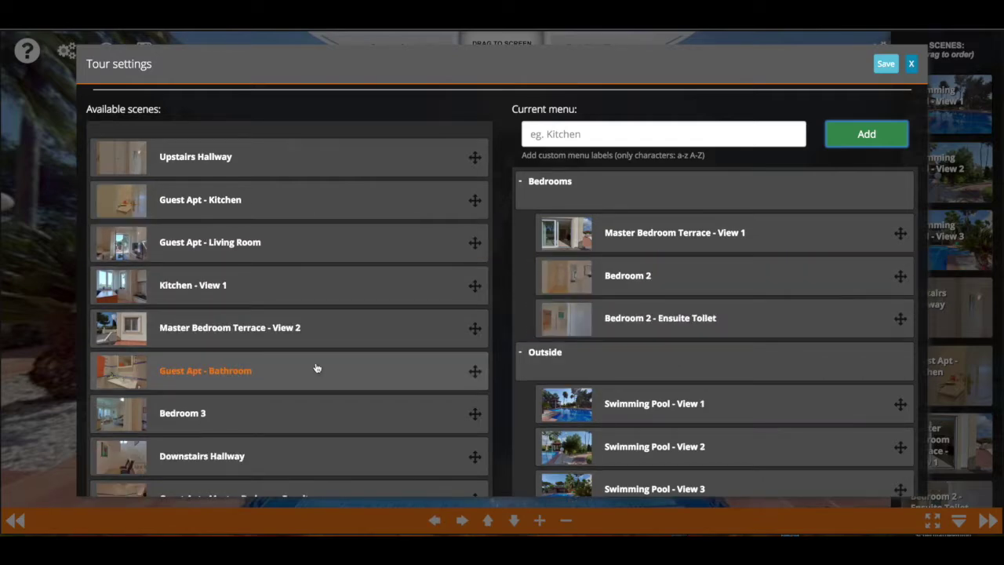
scroll(316, 368, down, 1)
click(201, 392)
drag(201, 392, 622, 324)
Step: Add Dining Room Terrace - View as an ungrouped item below the Outside group, with Entrance Hallway - View 1 above it
scroll(290, 354, down, 5)
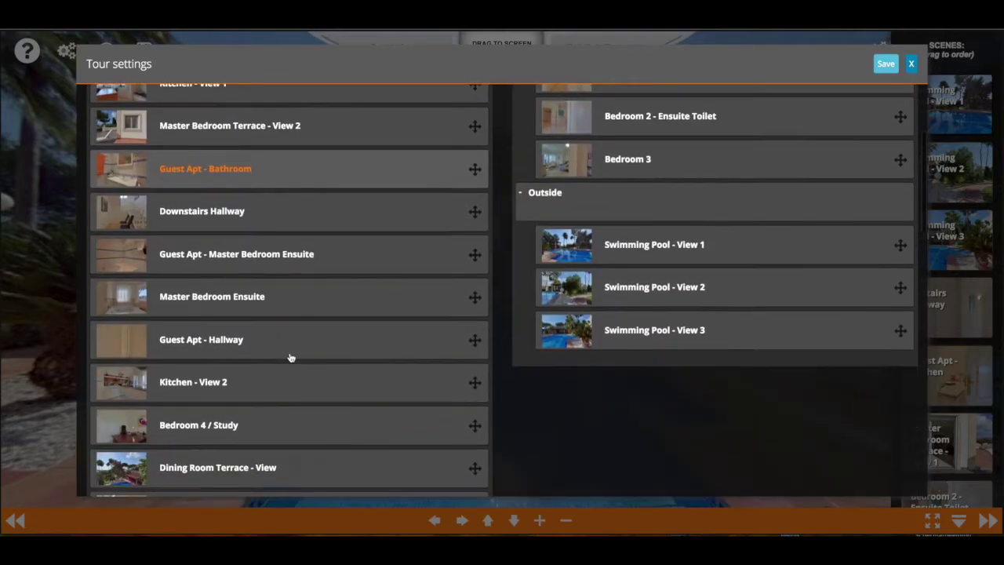
scroll(290, 357, down, 7)
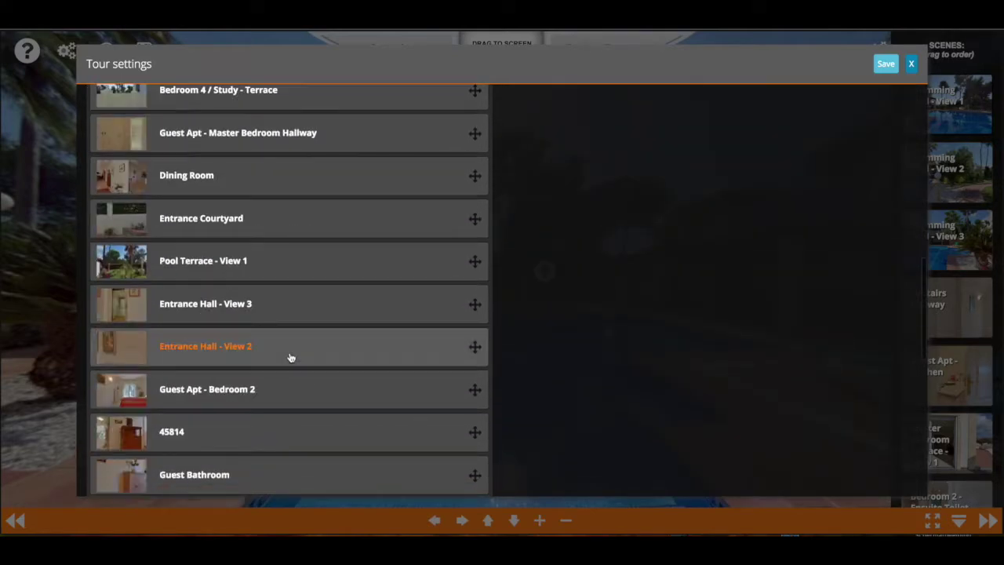
scroll(290, 358, up, 3)
scroll(290, 357, up, 6)
scroll(291, 357, down, 3)
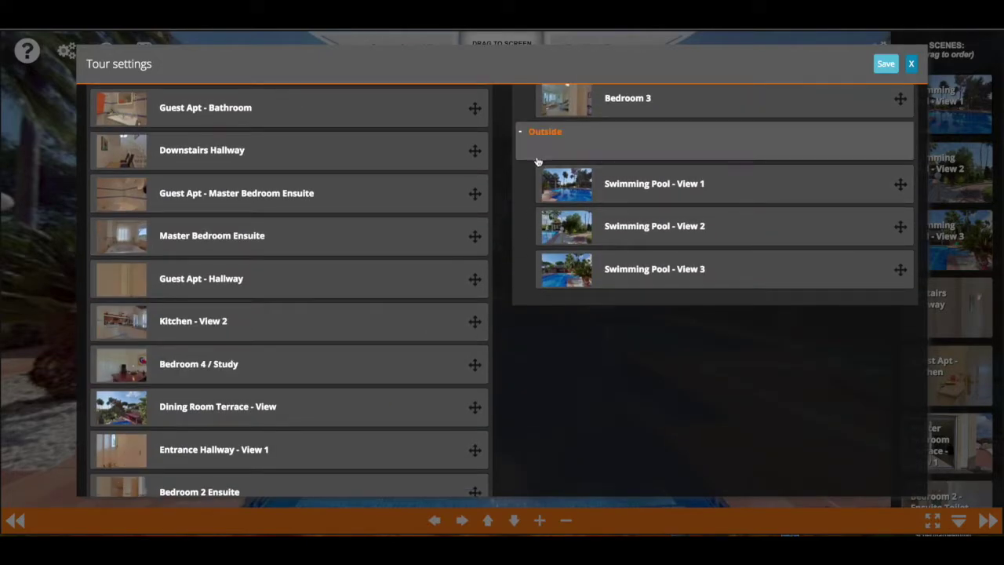
drag(217, 418, 588, 349)
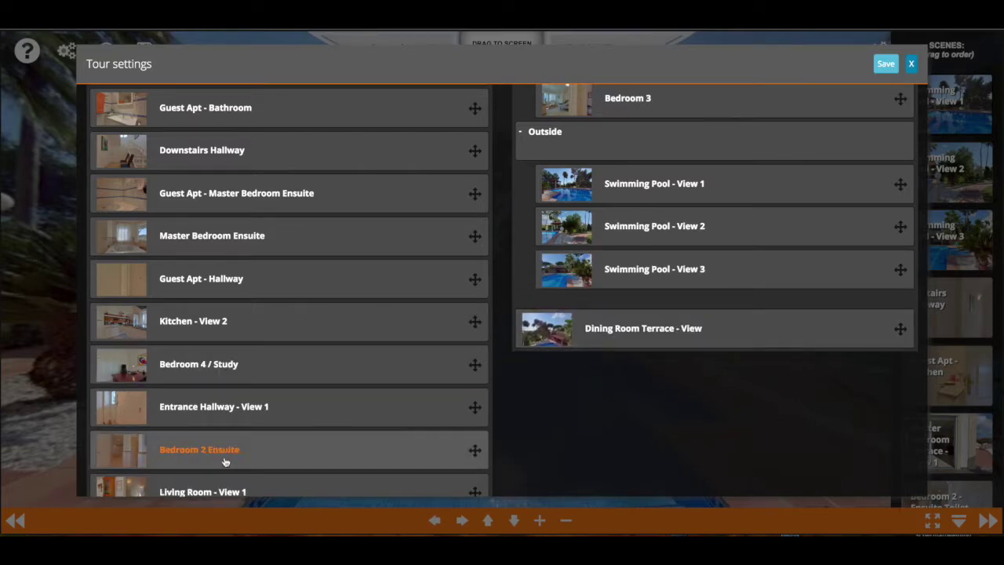
drag(206, 413, 635, 332)
Step: Place Dining Room ungrouped below Entrance Hallway - View 1, and add Entrance Courtyard and Entrance Hall - View 3 at the menu's end
scroll(397, 407, down, 3)
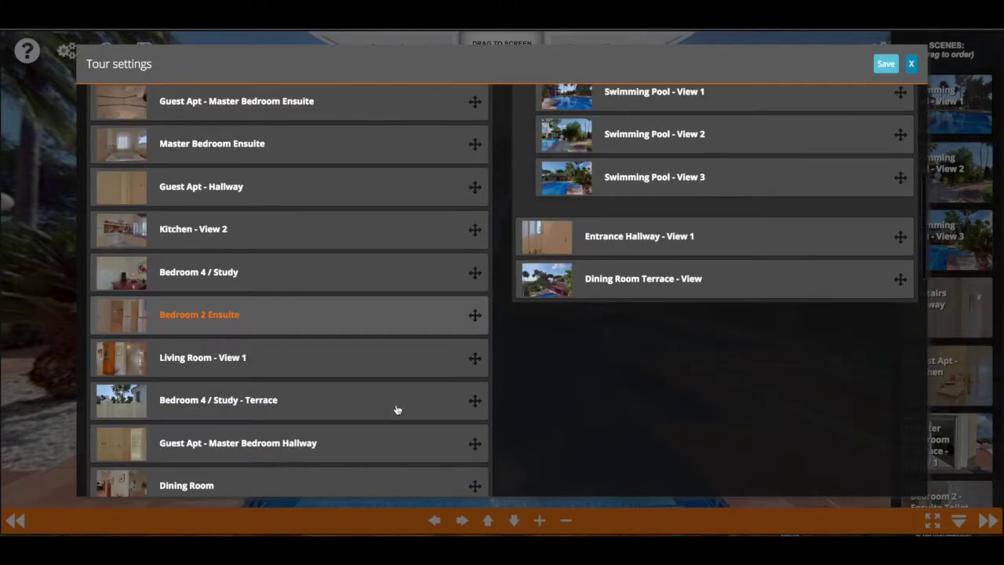
drag(196, 431, 623, 239)
drag(205, 434, 616, 291)
scroll(318, 430, down, 2)
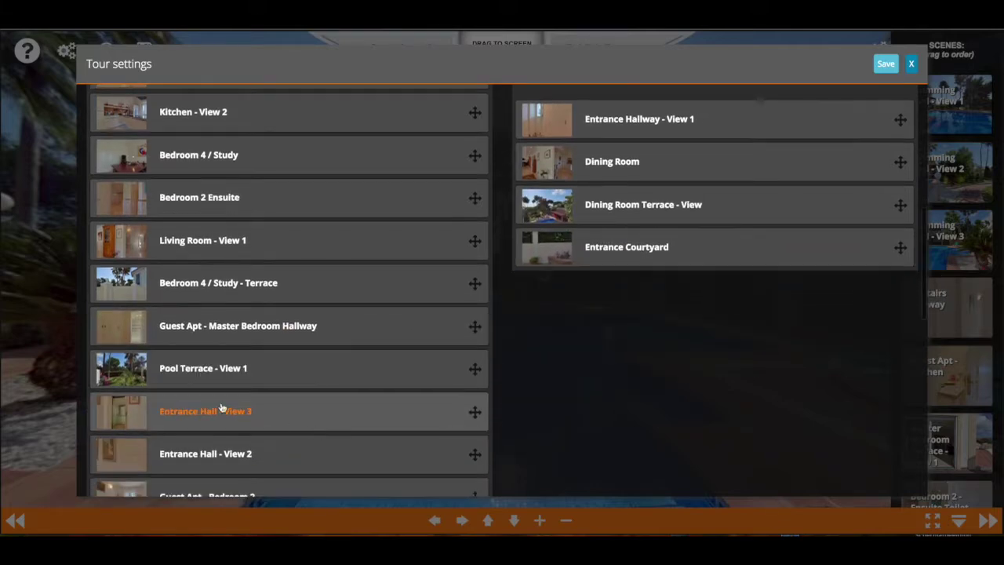
drag(201, 405, 620, 291)
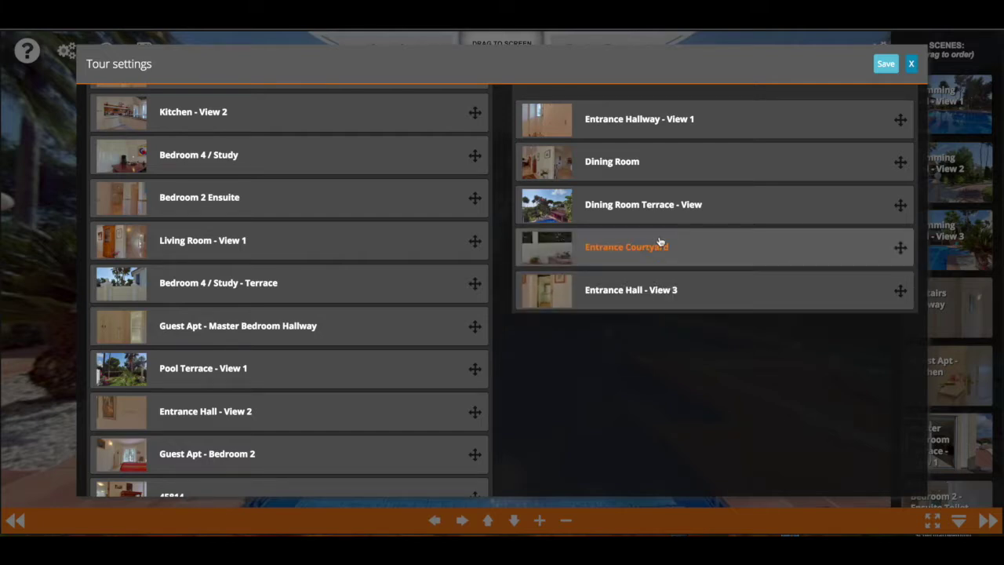
Step: Review the custom menu, save the tour settings and publish the tour
scroll(657, 244, up, 3)
scroll(659, 242, up, 4)
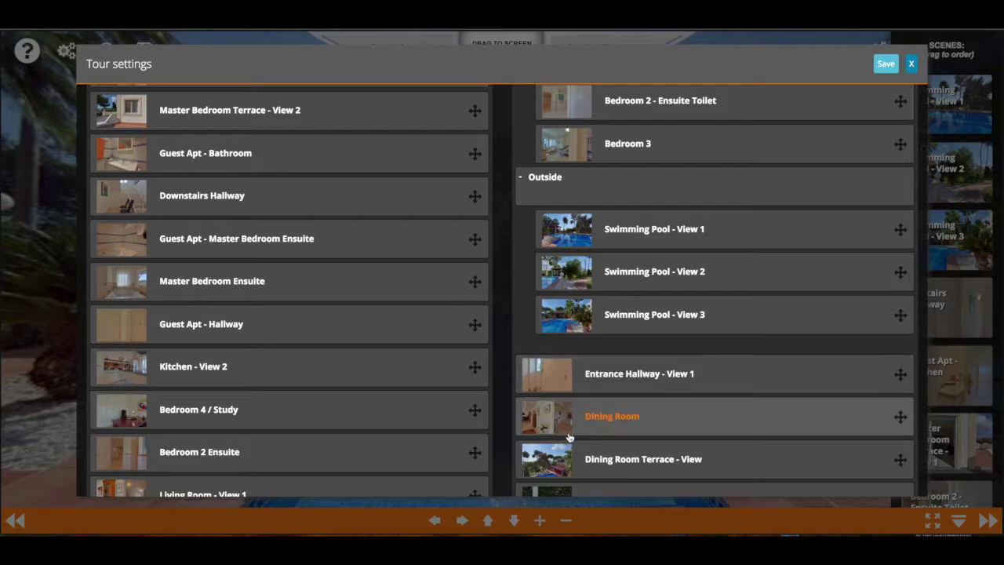
scroll(549, 429, up, 1)
scroll(671, 177, up, 5)
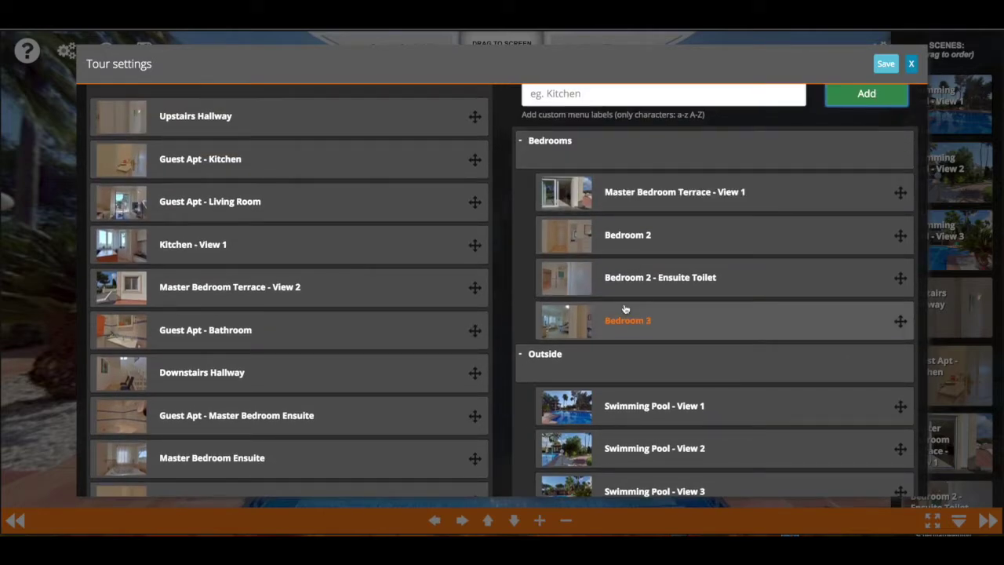
click(886, 64)
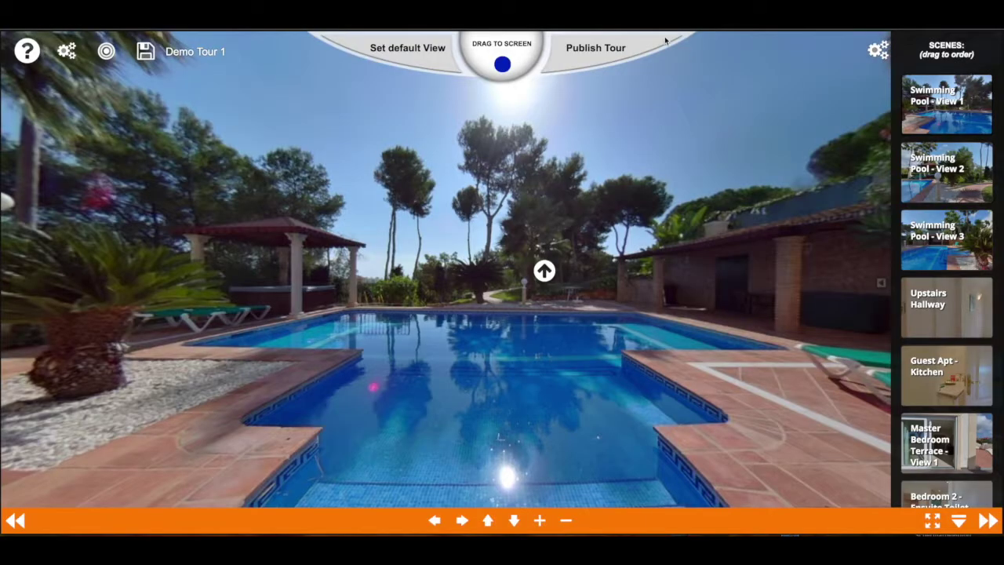
click(594, 49)
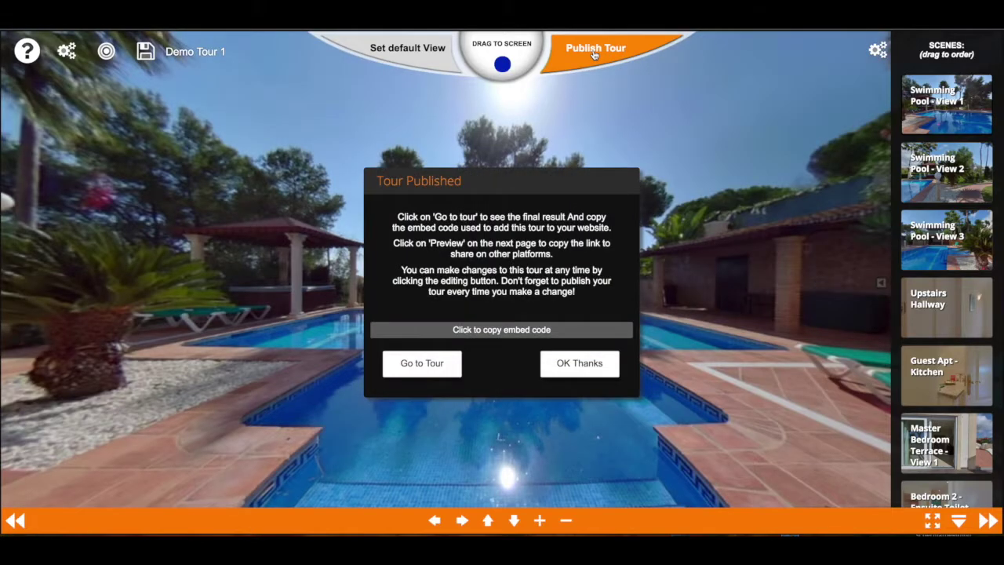
click(586, 365)
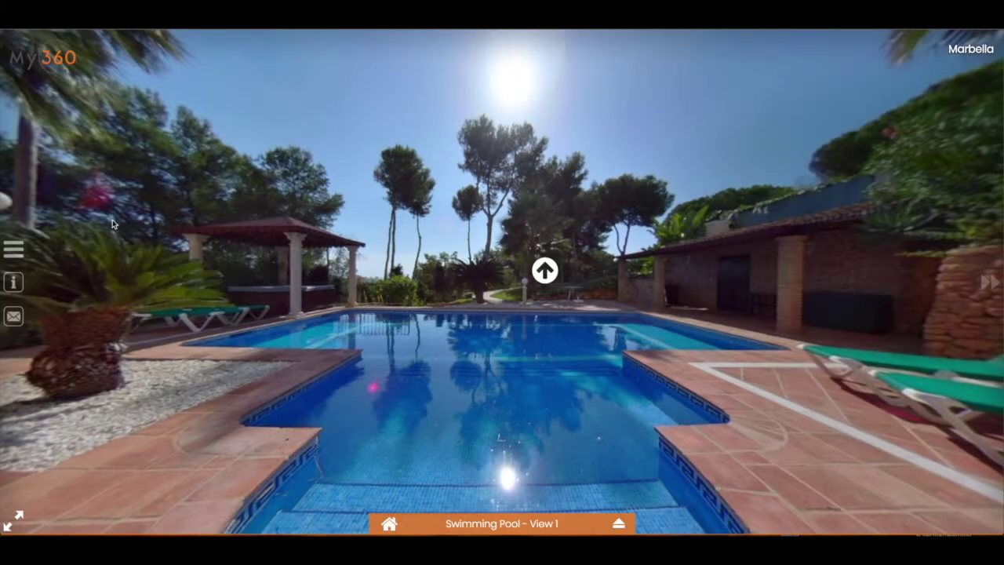
Step: Check the quick access list in the published tour and open the Dining Room Terrace - View scene from it
click(17, 256)
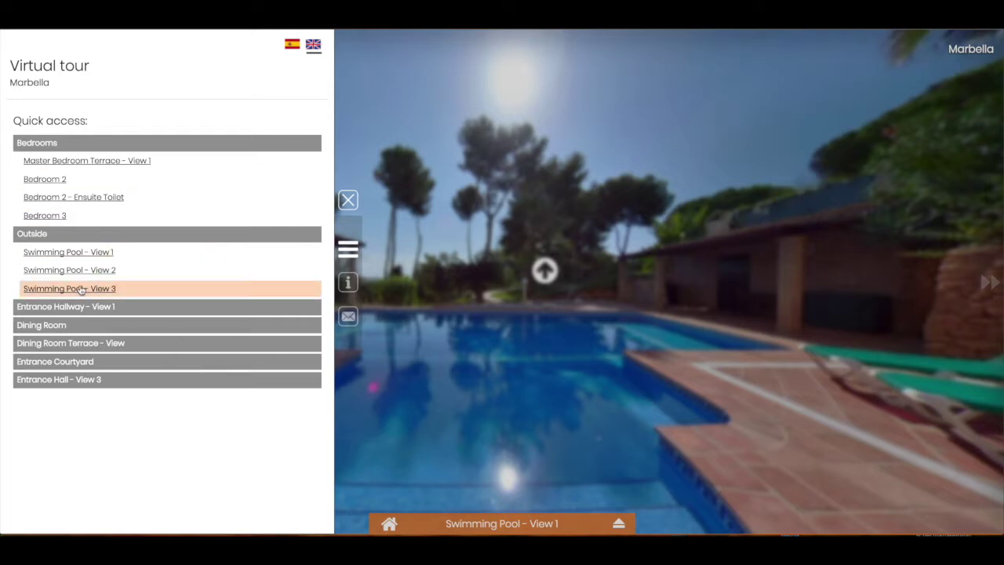
click(47, 349)
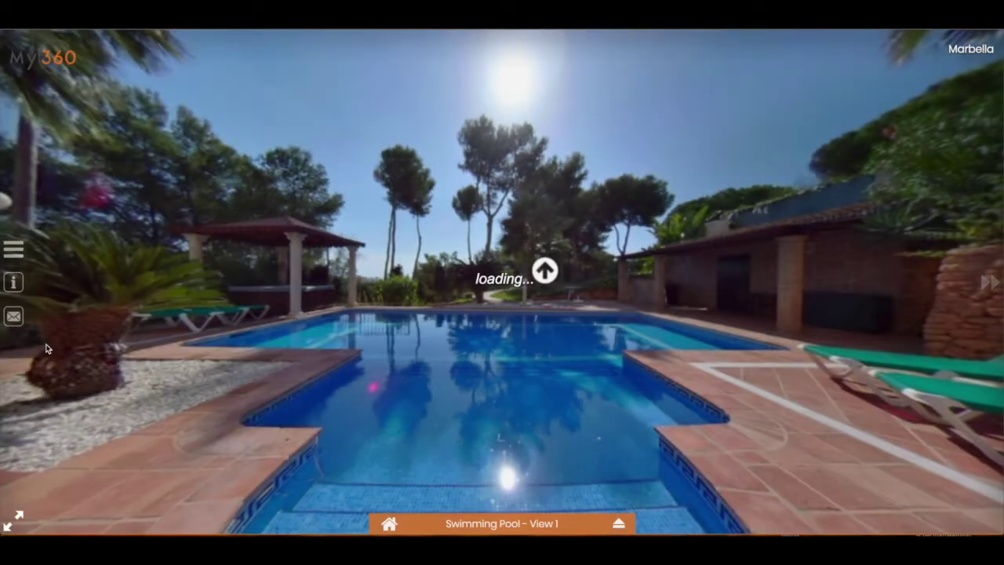